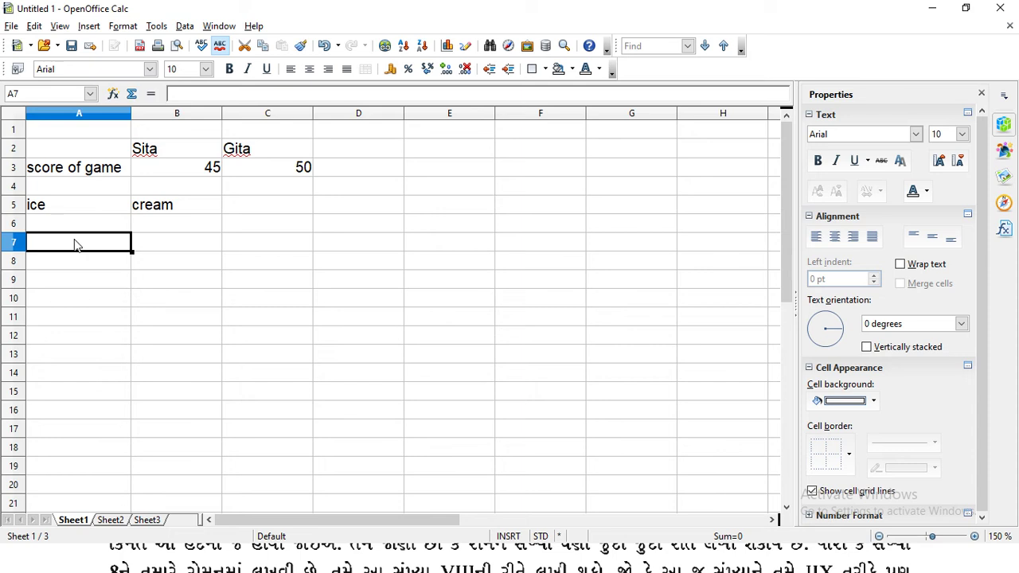
Step: Begin a formula in cell A7 with the CONCATENATE function, correcting the spelling of its name
type("=c")
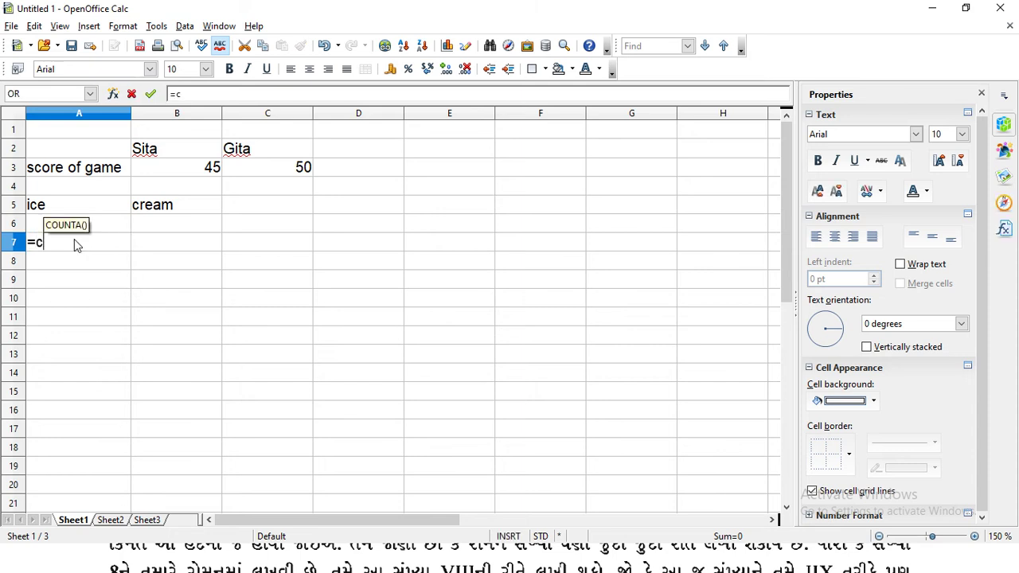
type("oncate")
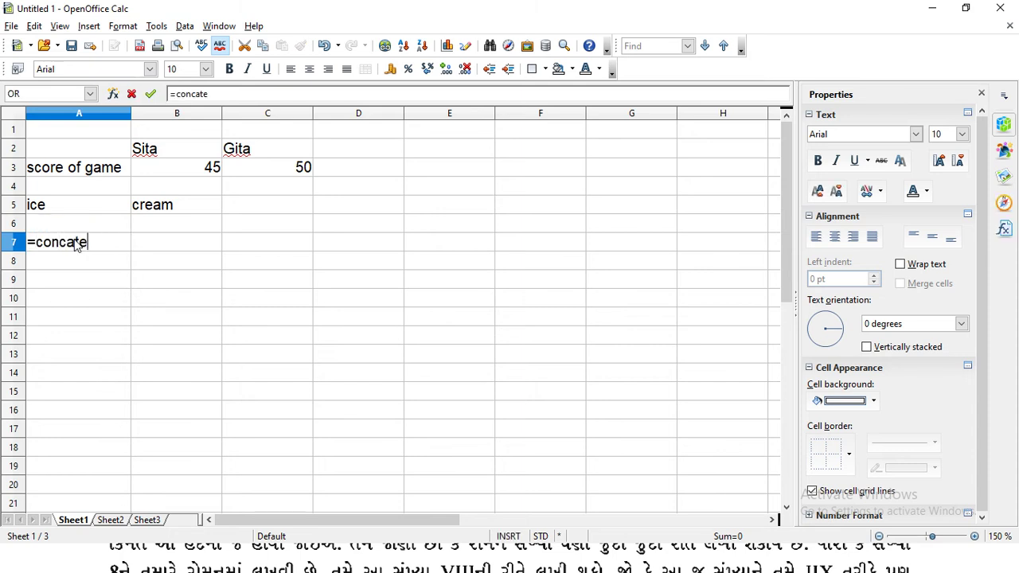
type("nat")
key("BackSpace")
key("BackSpace")
key("BackSpace")
key("BackSpace")
key("BackSpace")
key("BackSpace")
key("BackSpace")
type("atnate(")
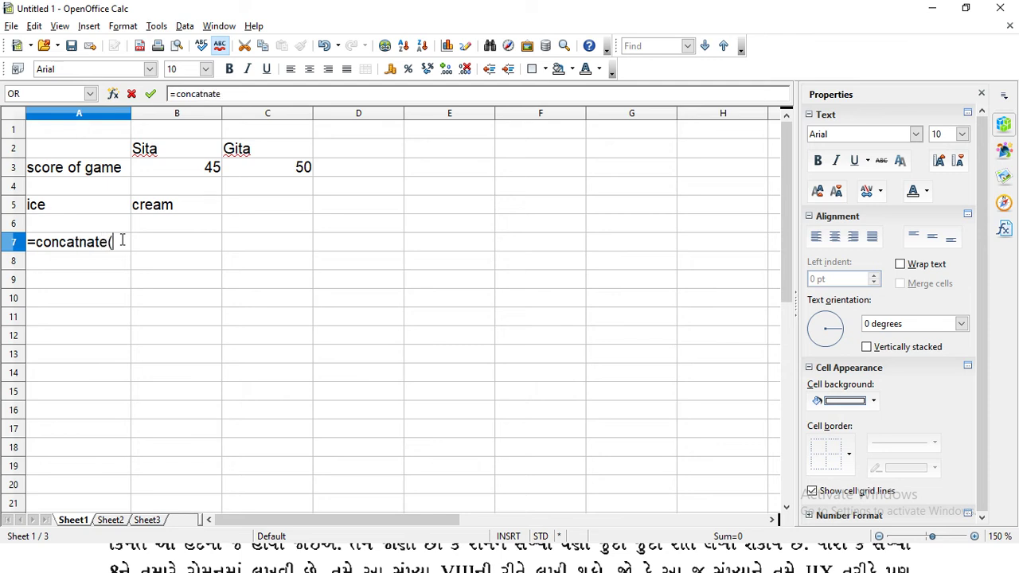
key("BackSpace")
key("BackSpace")
key("BackSpace")
key("BackSpace")
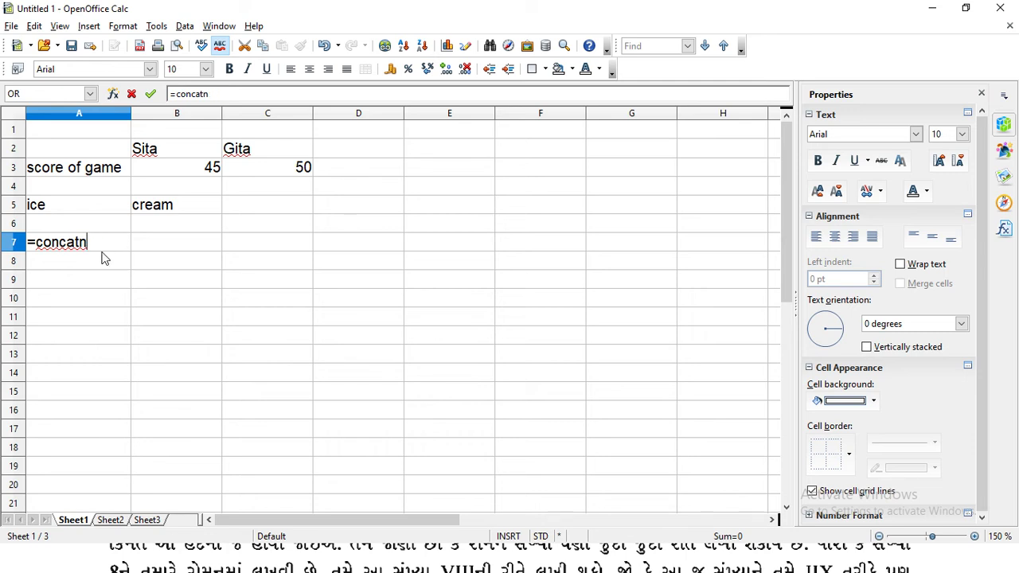
key("BackSpace")
type("tnet(")
key("BackSpace")
key("BackSpace")
key("BackSpace")
key("BackSpace")
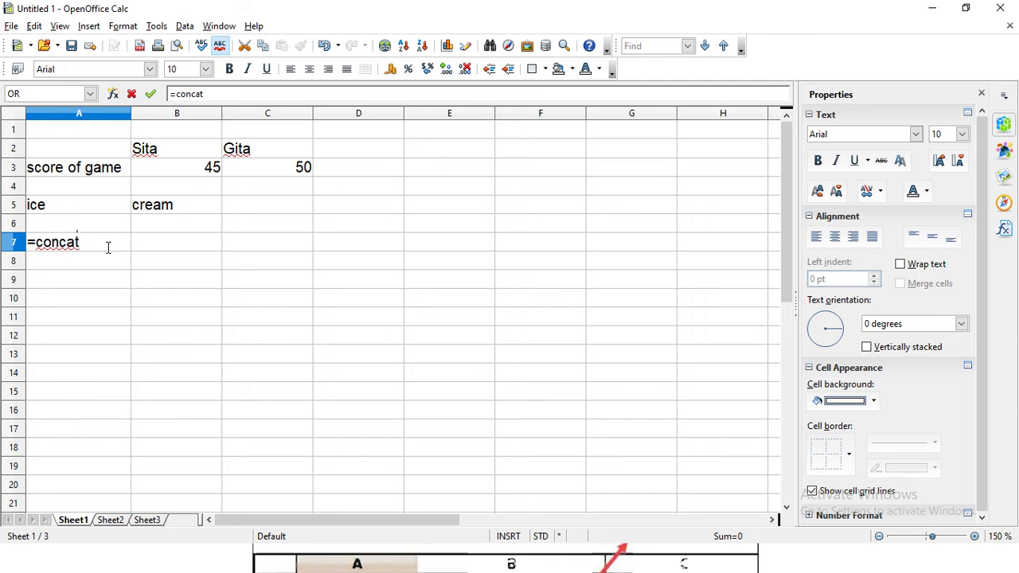
type("at")
key("BackSpace")
key("BackSpace")
key("BackSpace")
key("BackSpace")
key("BackSpace")
type("atenate")
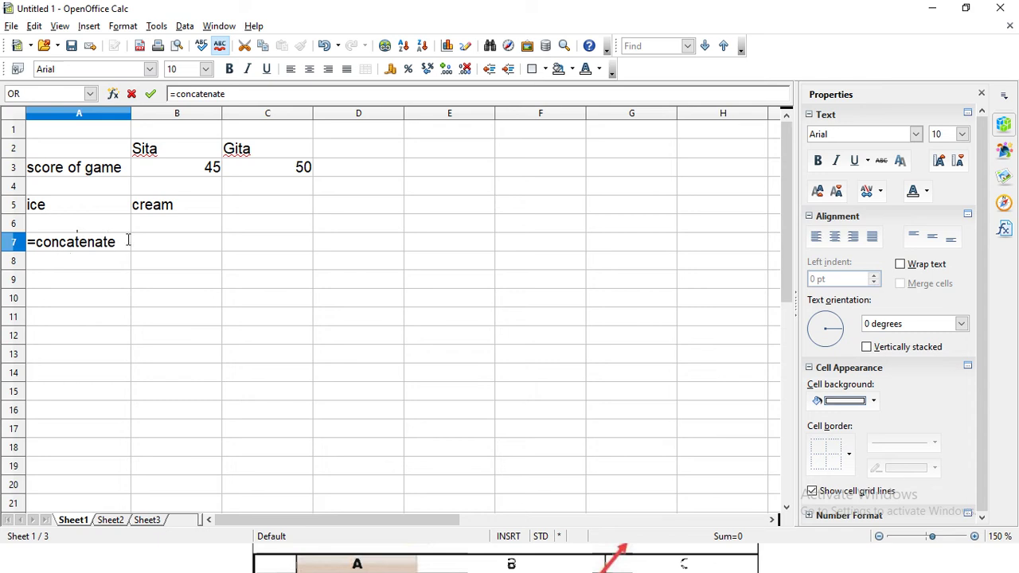
type("(")
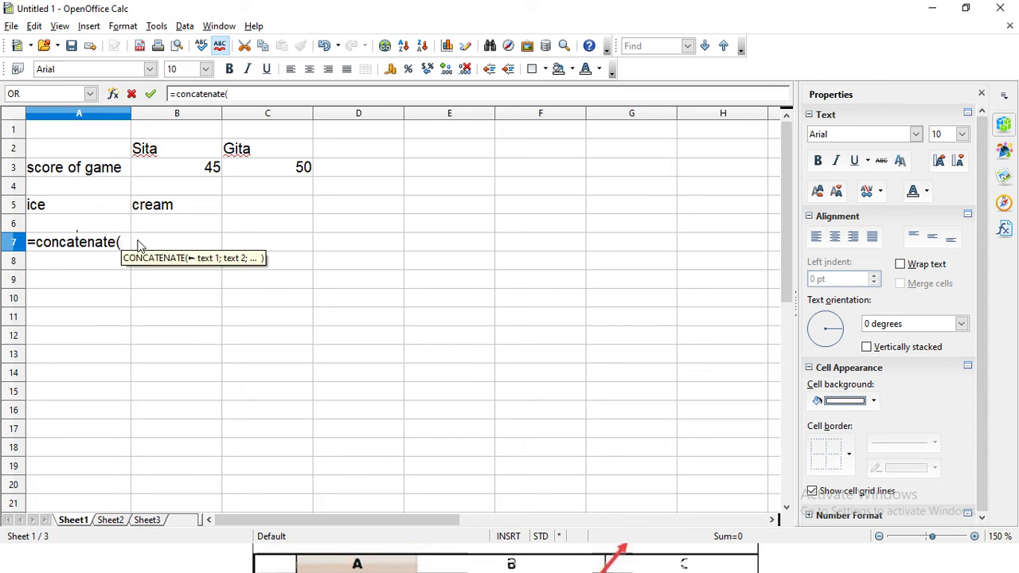
Step: Complete the CONCATENATE formula in A7 with cells A5 and B5 as its semicolon-separated arguments and enter it
left_click(70, 205)
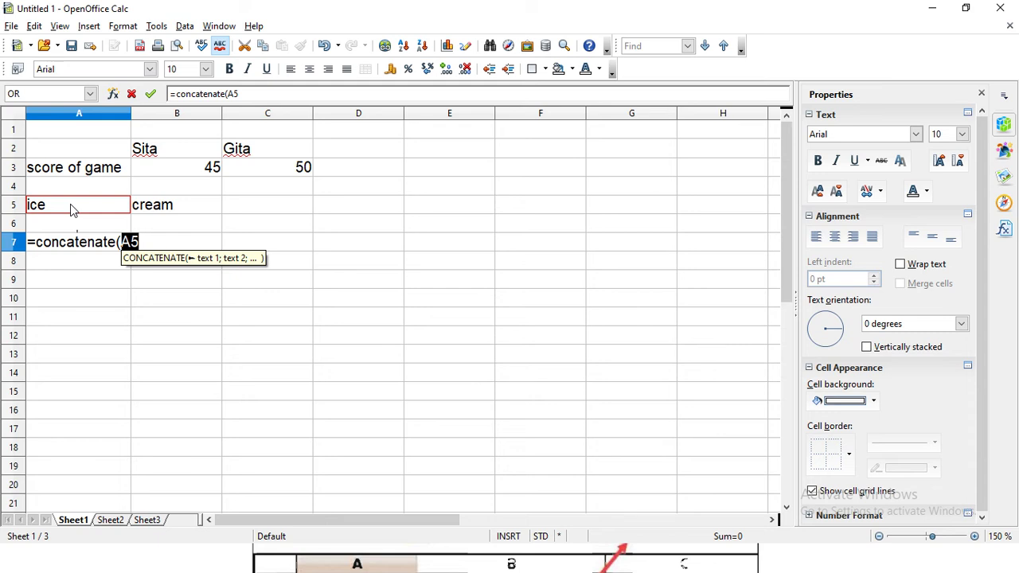
type(";")
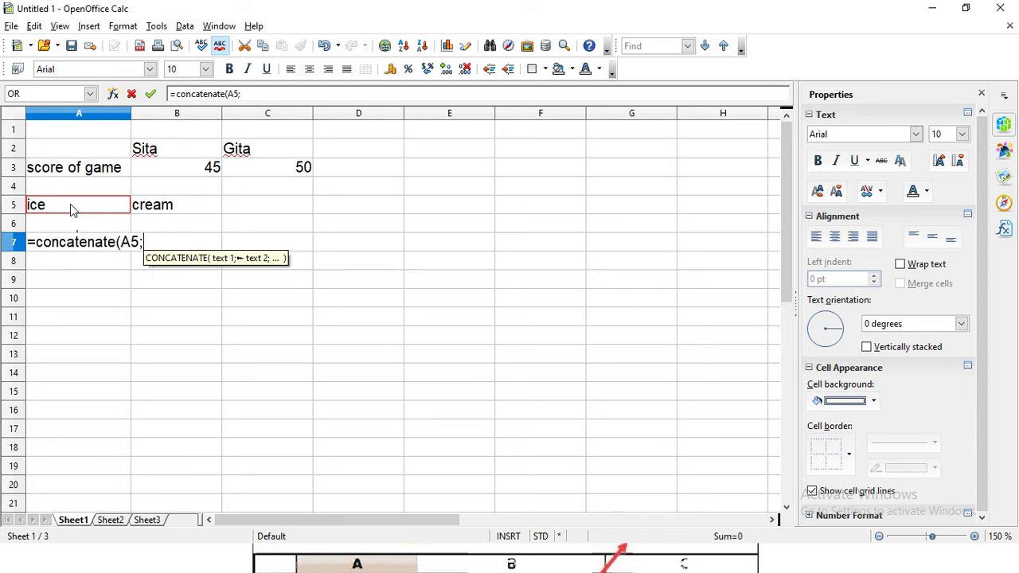
left_click(182, 206)
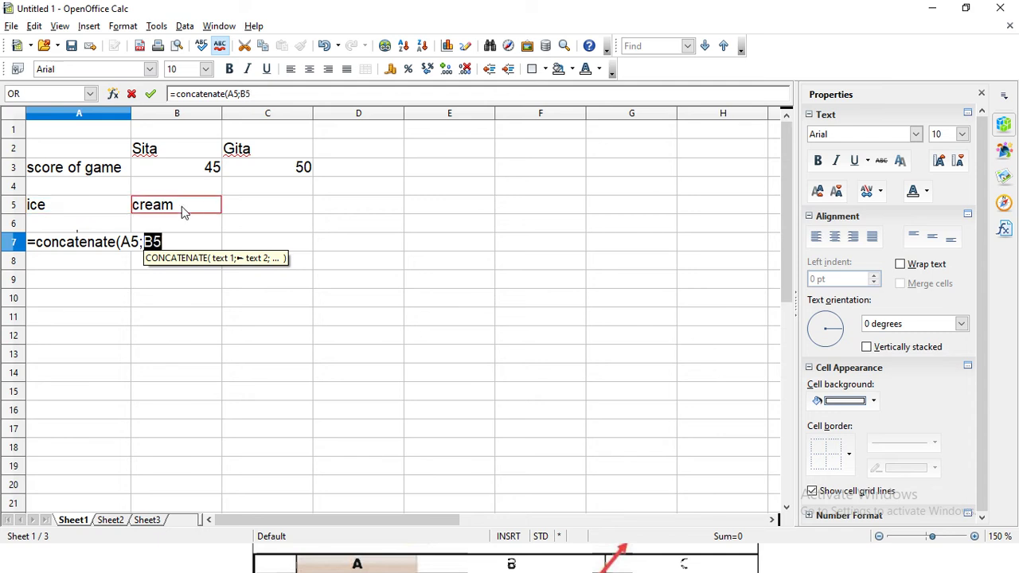
key("Return")
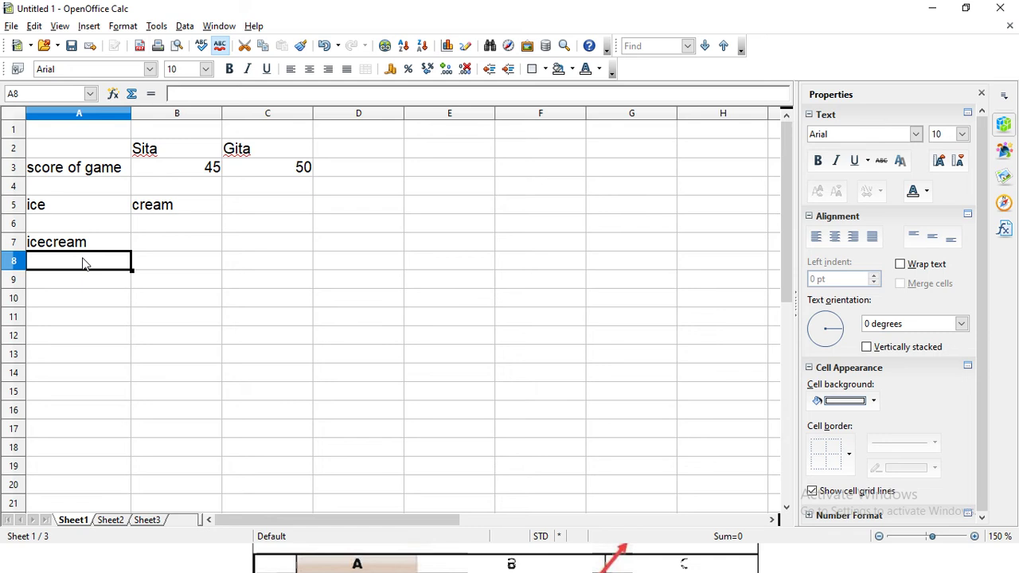
Step: Try to replace the arguments of A7's formula with "ice","Cream" separated by a comma, and accept the proposed correction
type("=")
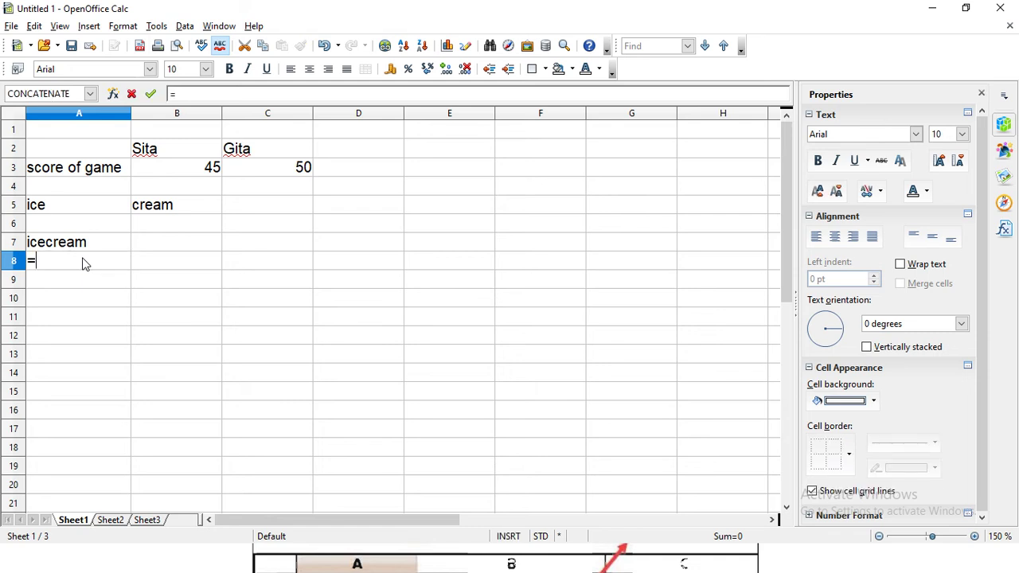
key("Escape")
double_click(110, 243)
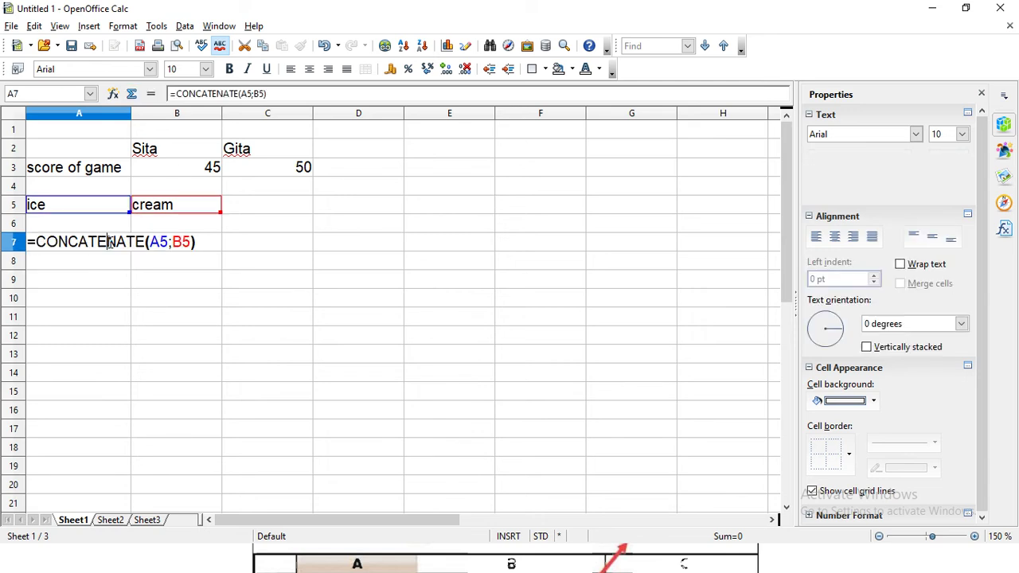
left_click_drag(148, 243, 184, 243)
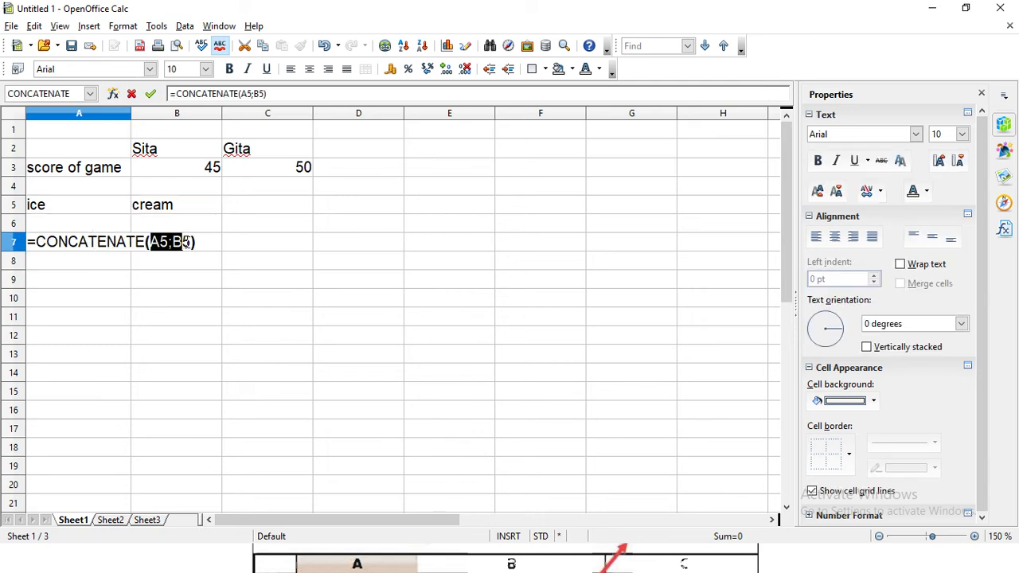
type("\"")
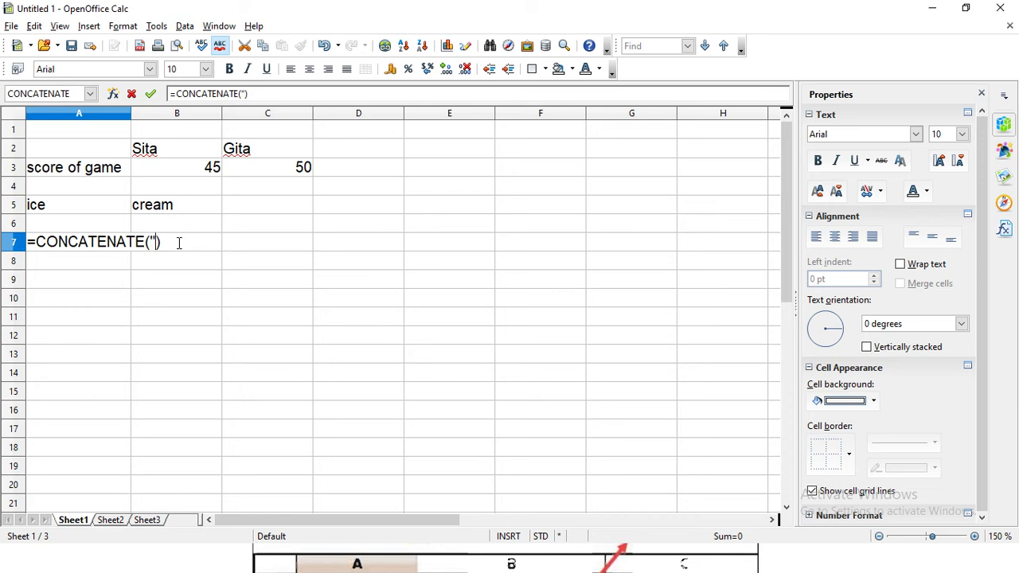
type("ice\"")
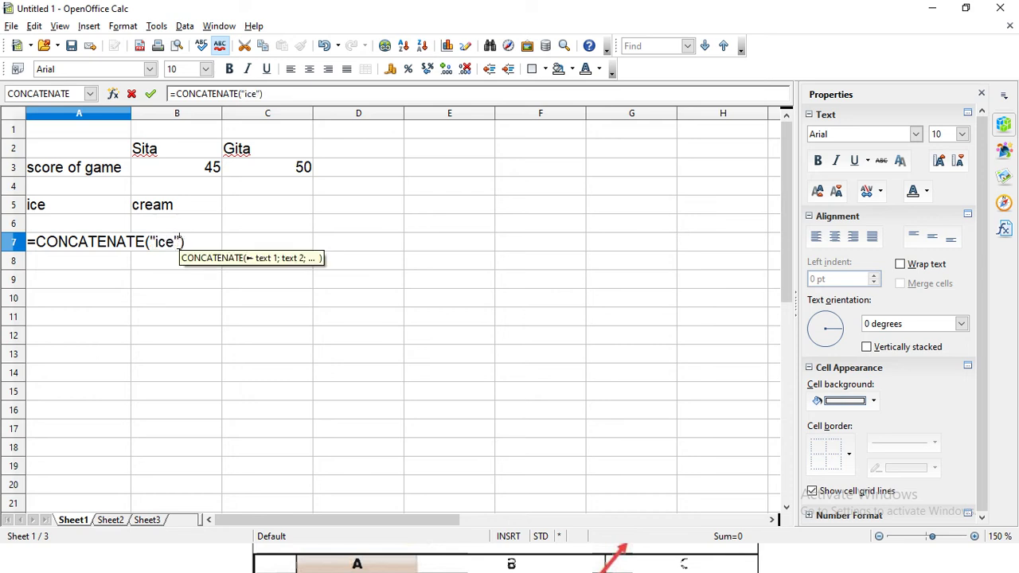
type(",\"Crea")
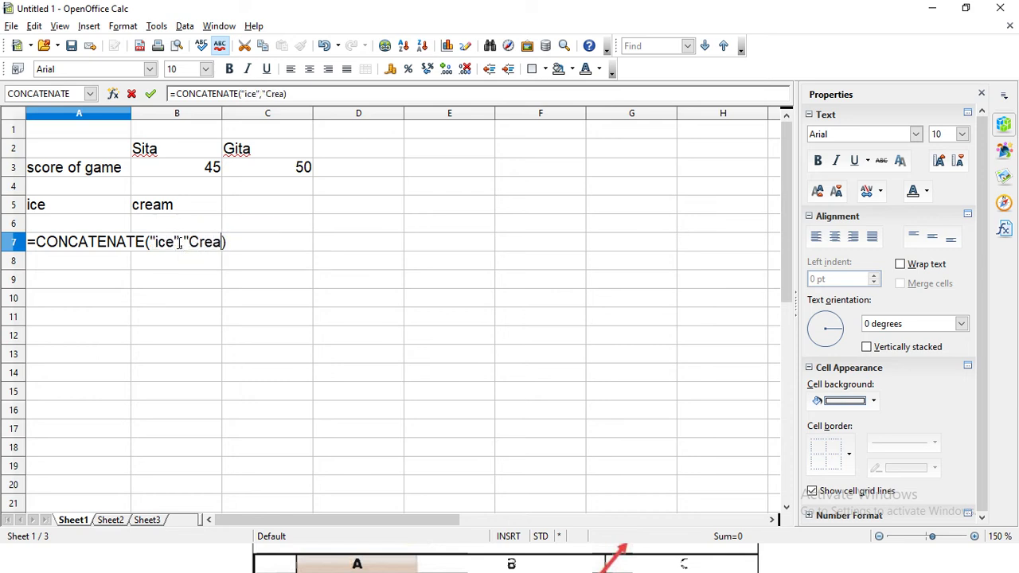
type("m\")")
key("Return")
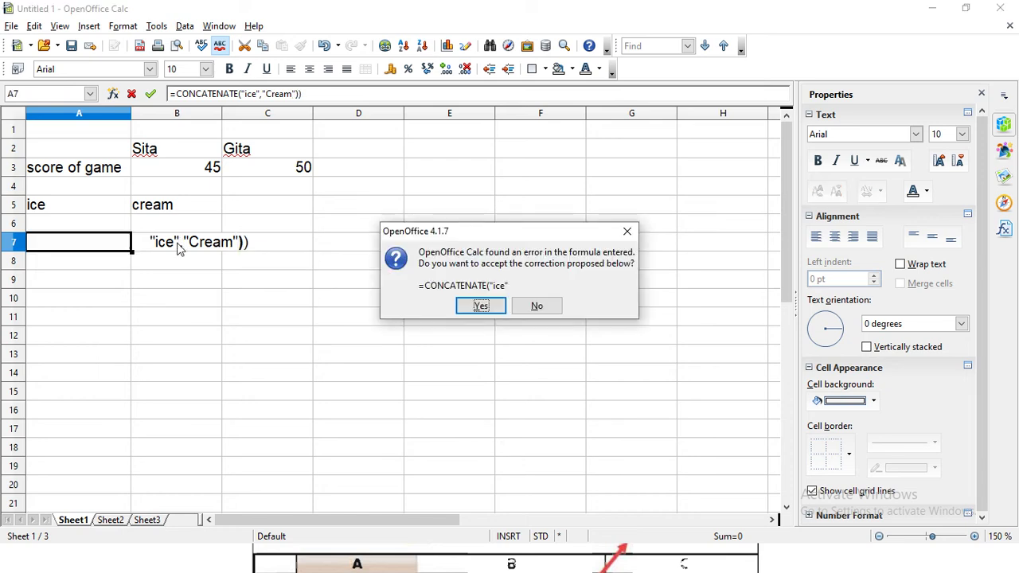
key("Return")
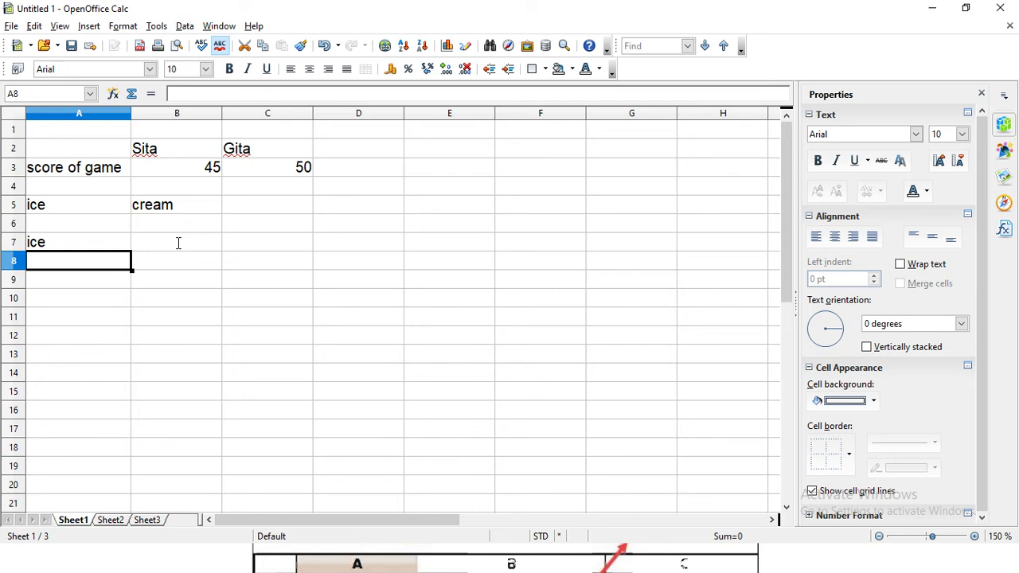
Step: Add "Cream" as the second argument of A7's CONCATENATE formula after "ice", separated by a semicolon
double_click(112, 243)
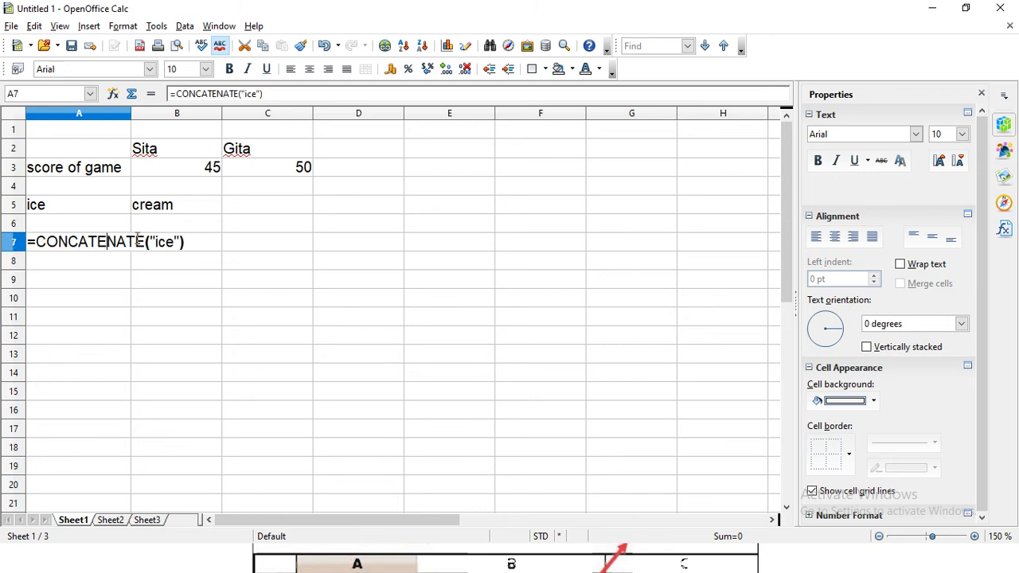
left_click(181, 242)
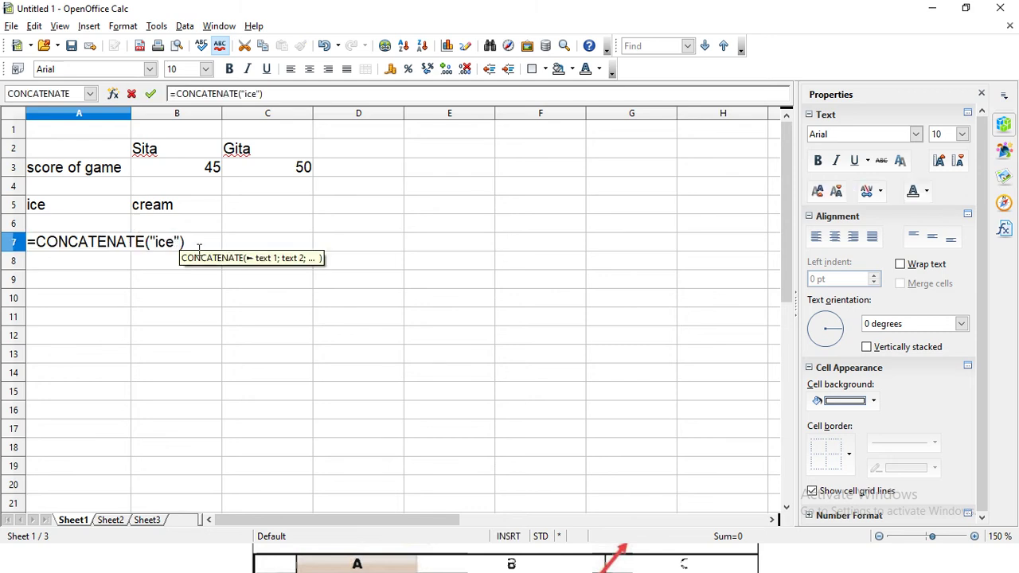
type(";\"C")
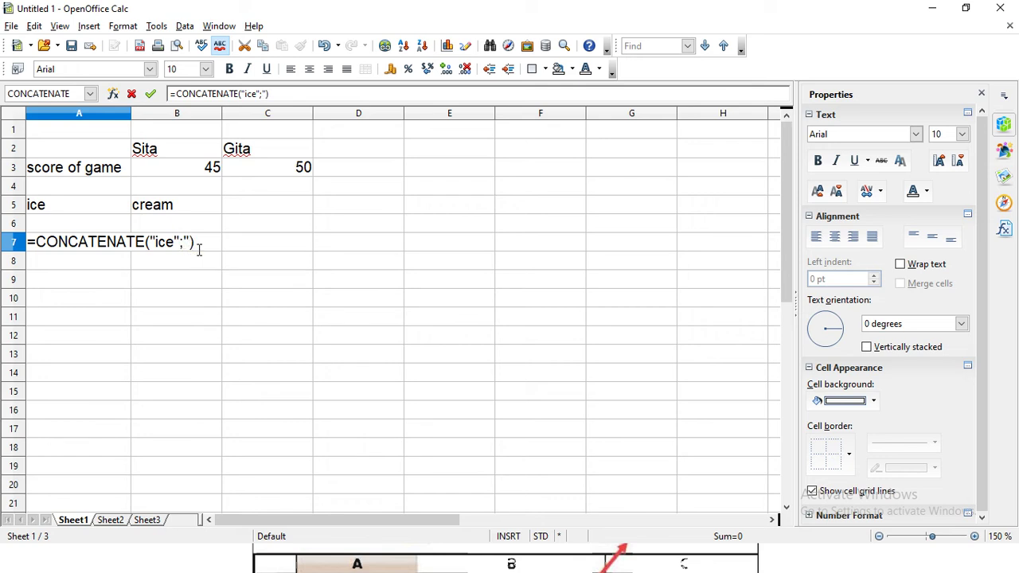
type("ream")
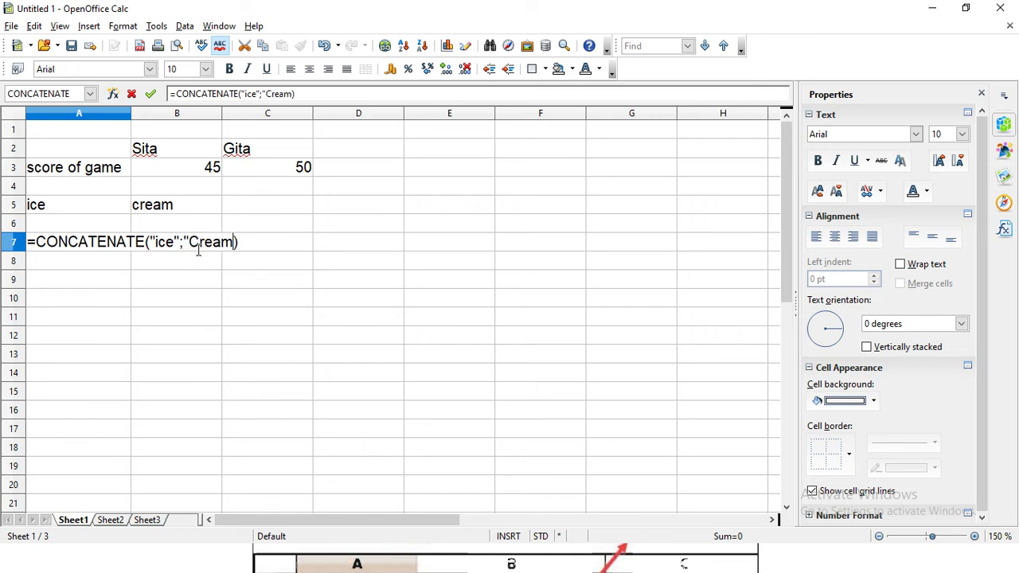
type("\")")
key("Return")
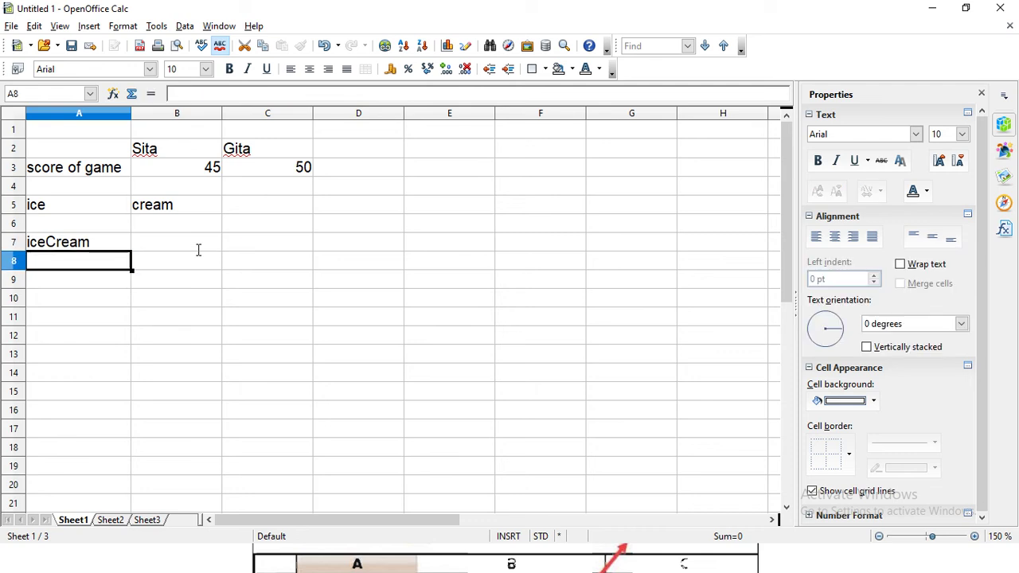
Step: Compare the formula in A7 with the contents of cells A5 and B5
left_click(109, 244)
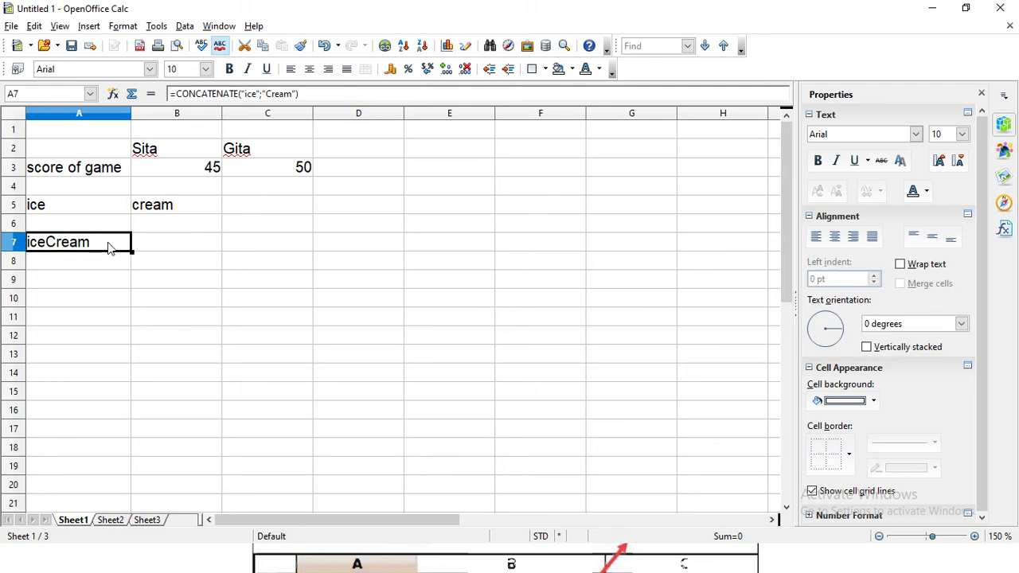
left_click(73, 209)
left_click(135, 210)
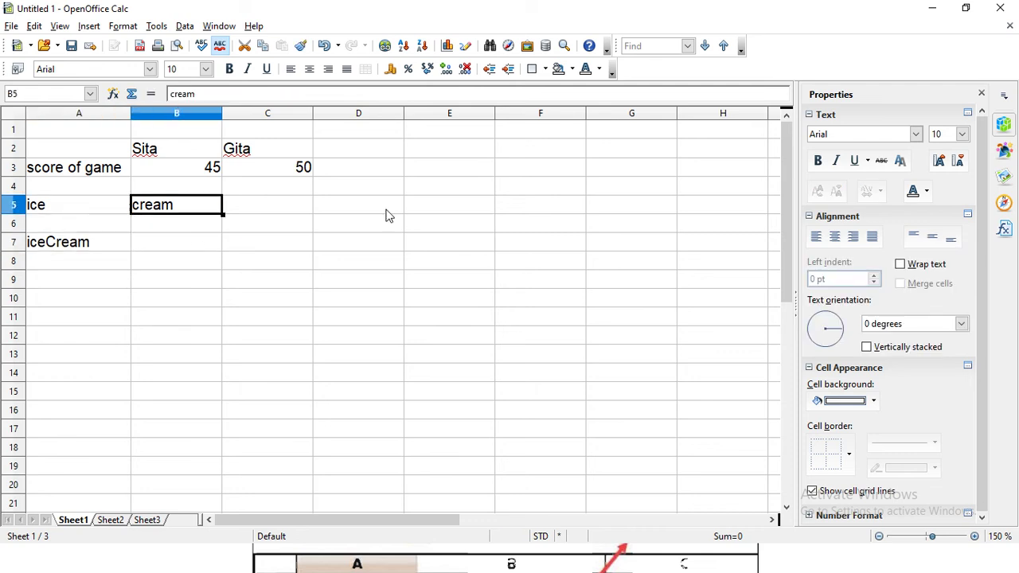
left_click(70, 210)
key("Right")
key("Right")
left_click(65, 204)
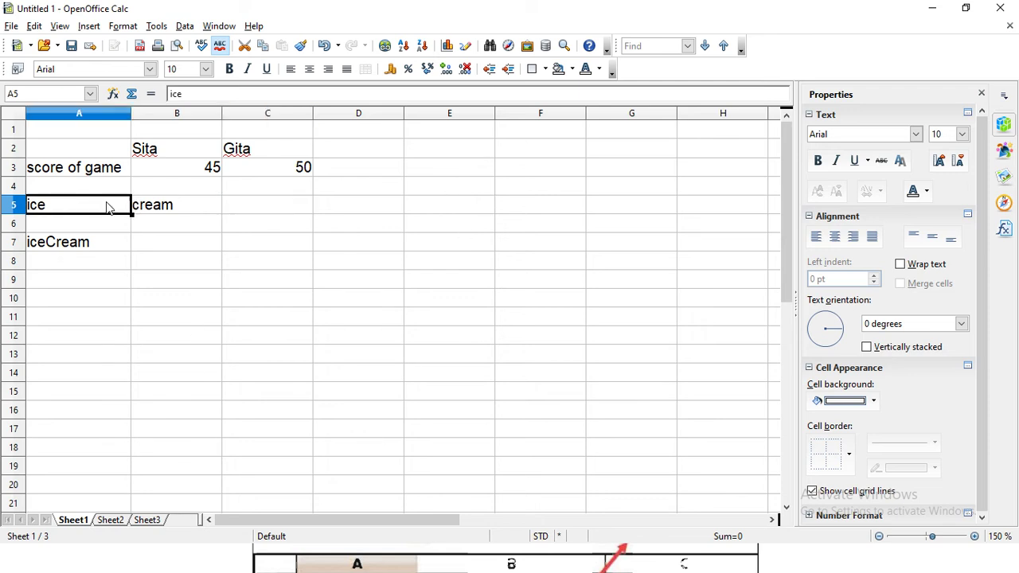
left_click(170, 209)
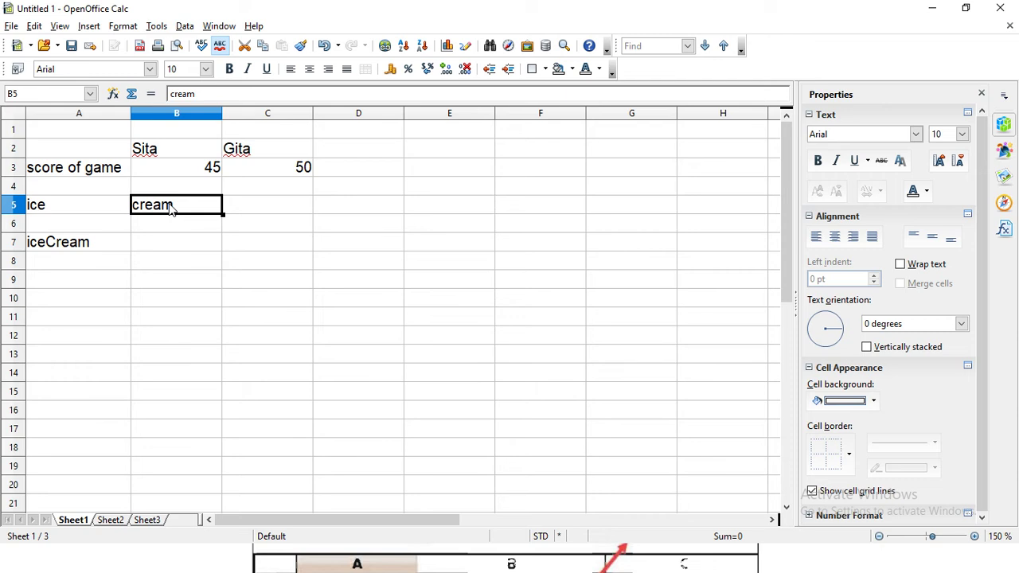
left_click(121, 247)
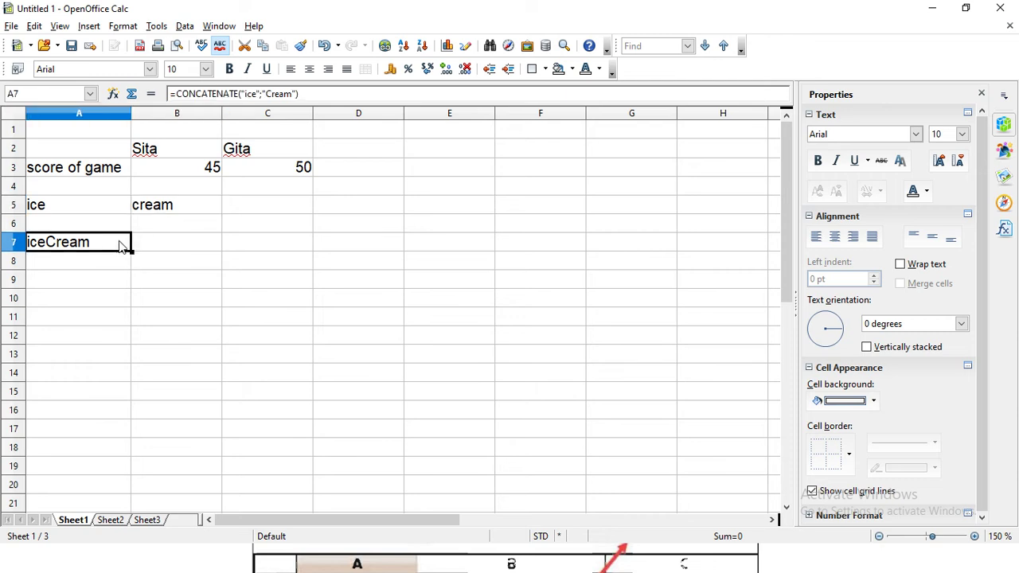
double_click(112, 245)
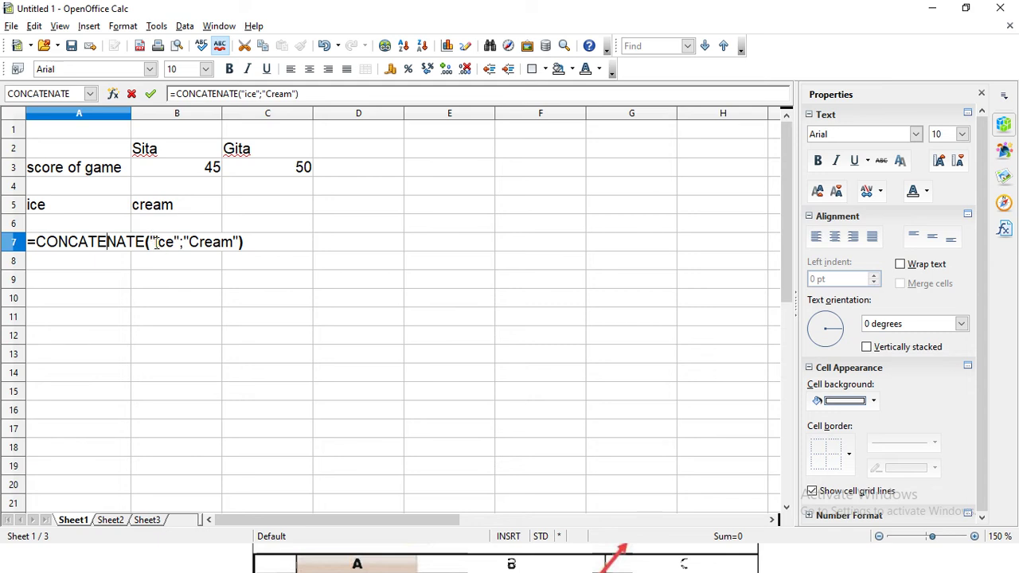
left_click(84, 269)
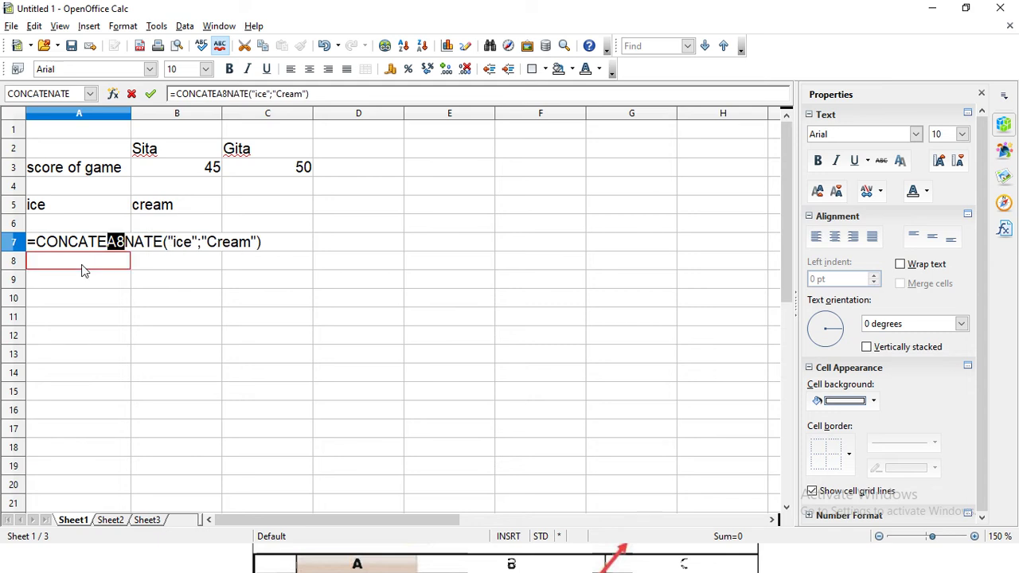
type("A")
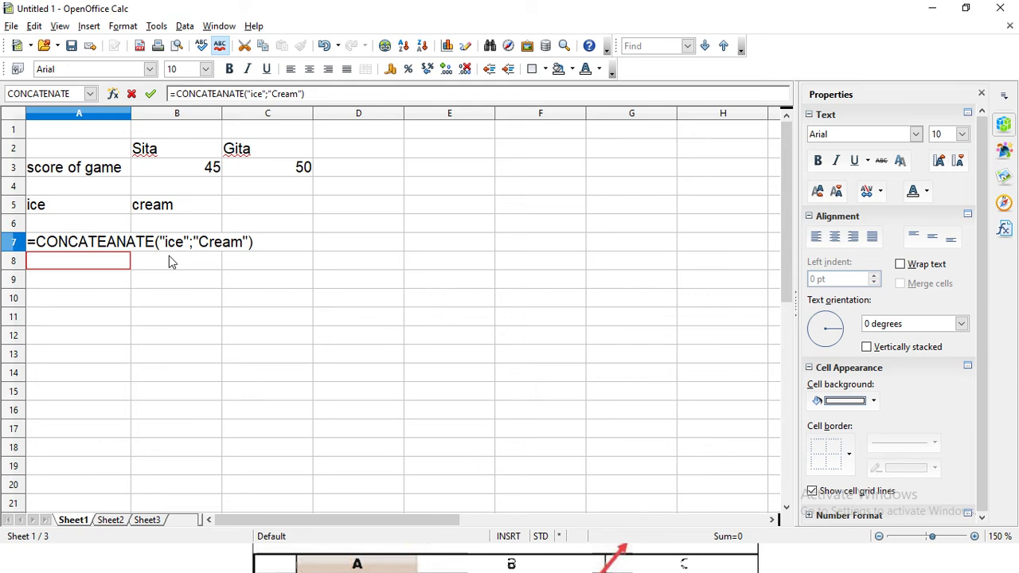
key("Return")
Step: Clear cell A7 using the Delete all option for its contents
left_click(75, 241)
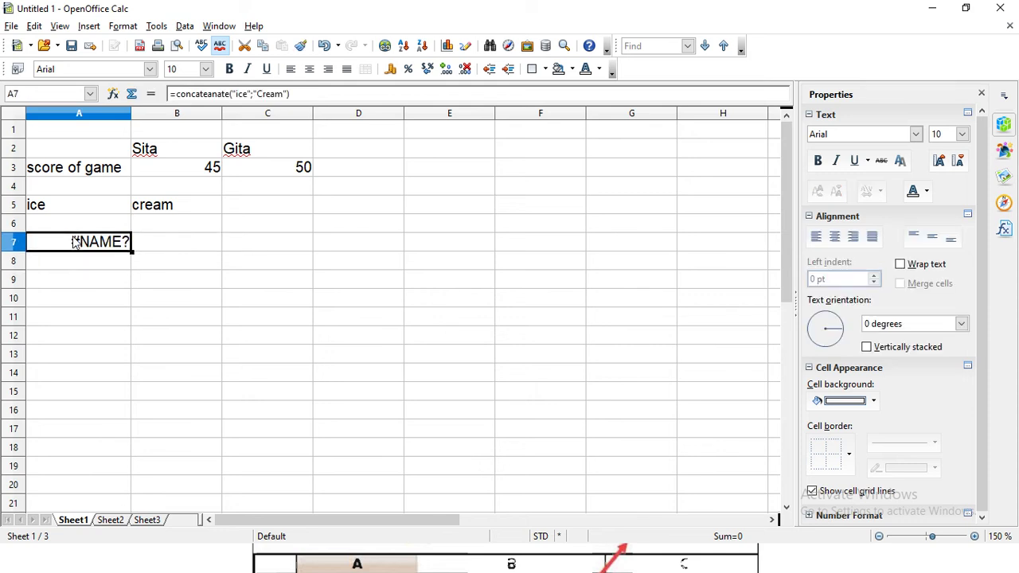
key("Delete")
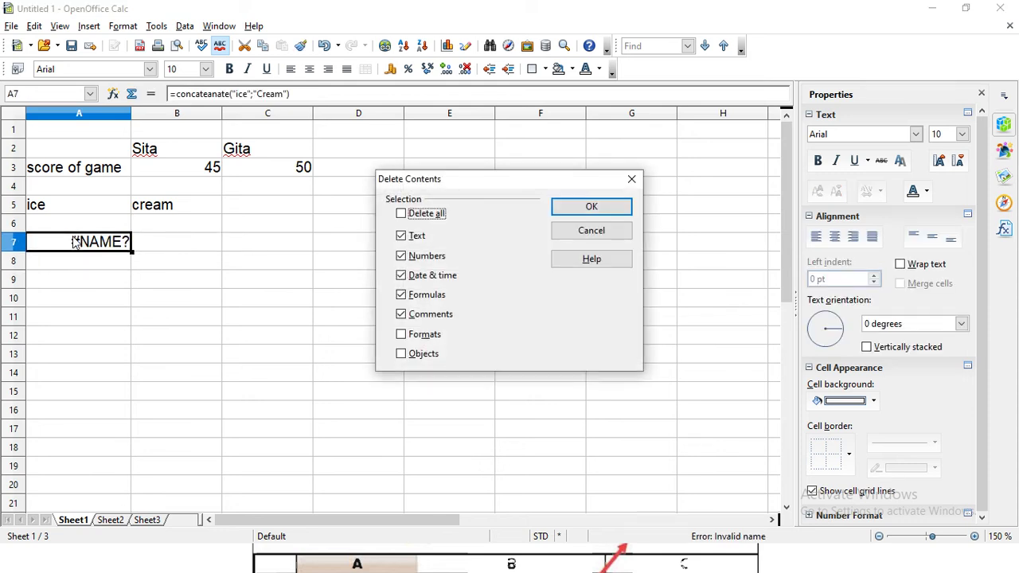
left_click(414, 215)
left_click(604, 210)
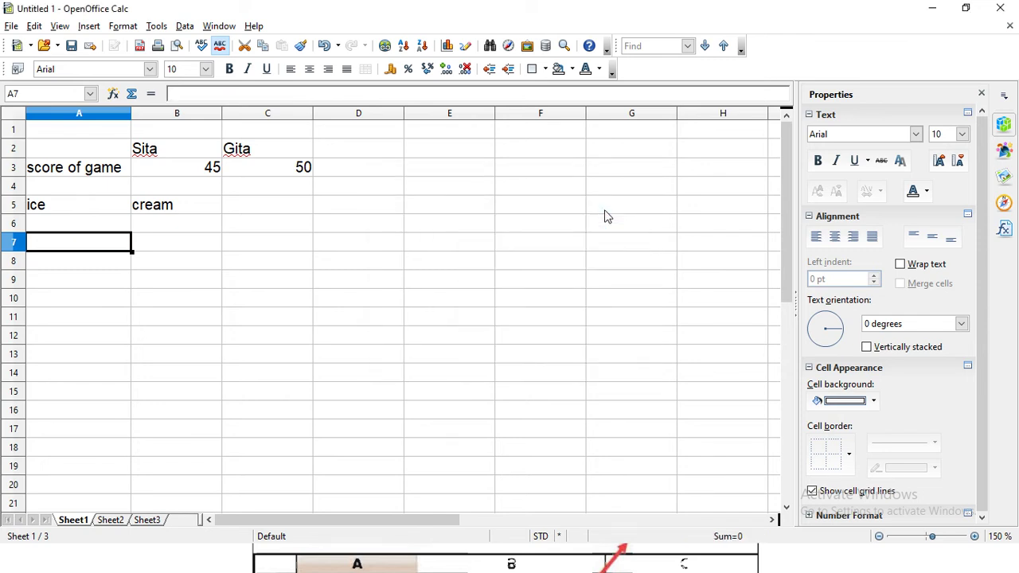
Step: Enter a LOWER formula in cell A7 that converts the literal text "SCHOOL" to lowercase
type("=")
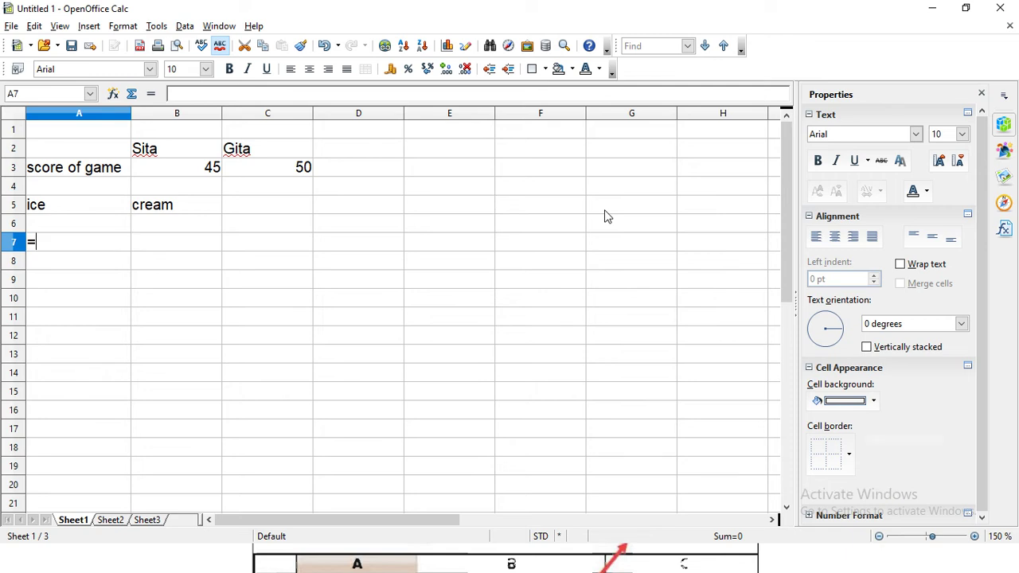
type("lower")
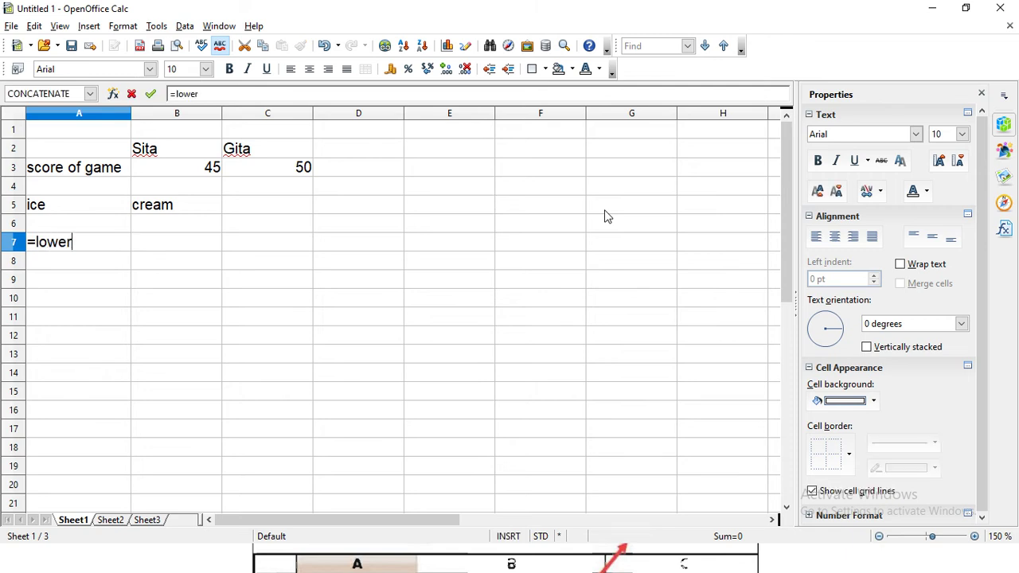
type("(\"SCHOO")
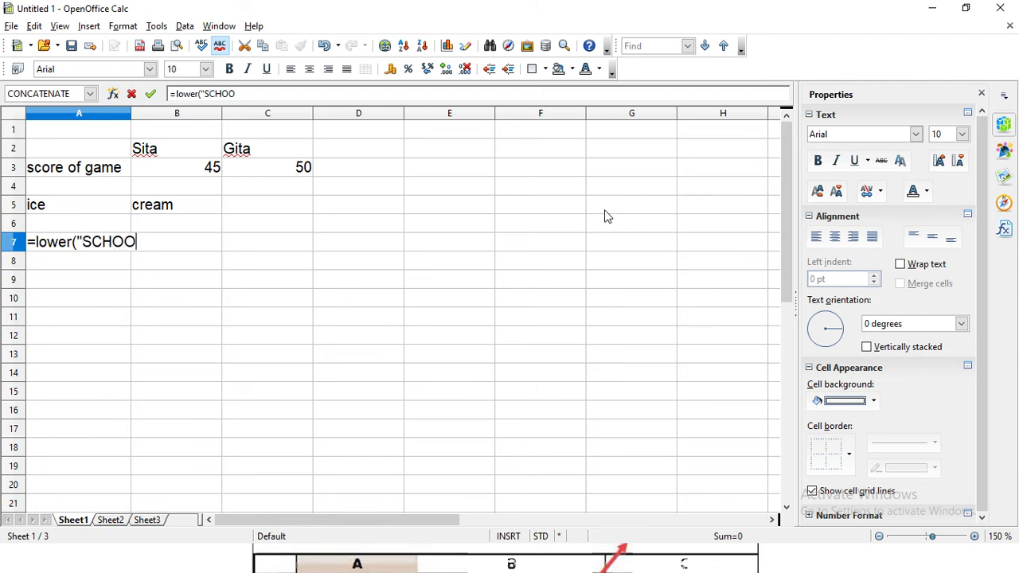
type("L\")")
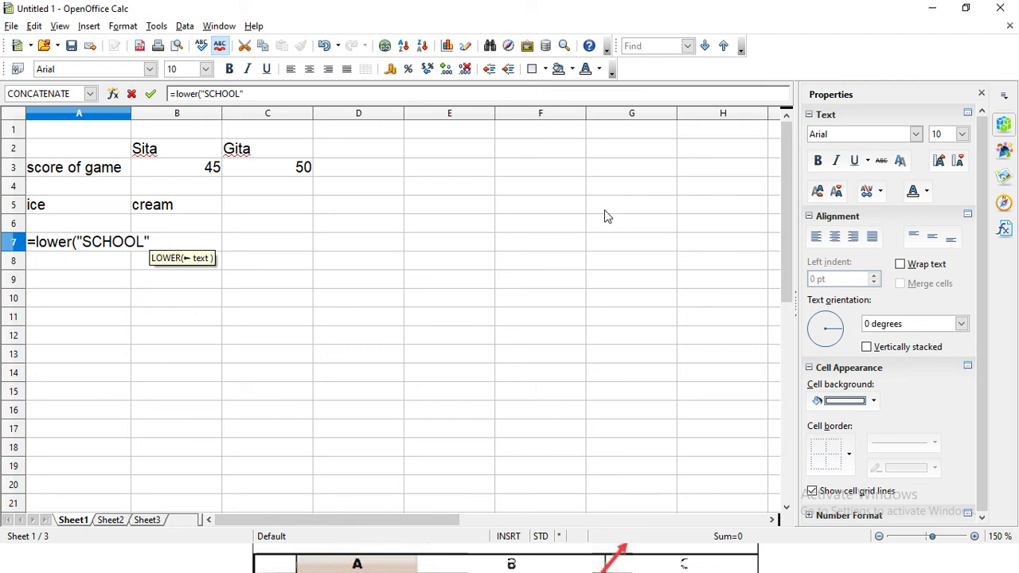
key("Return")
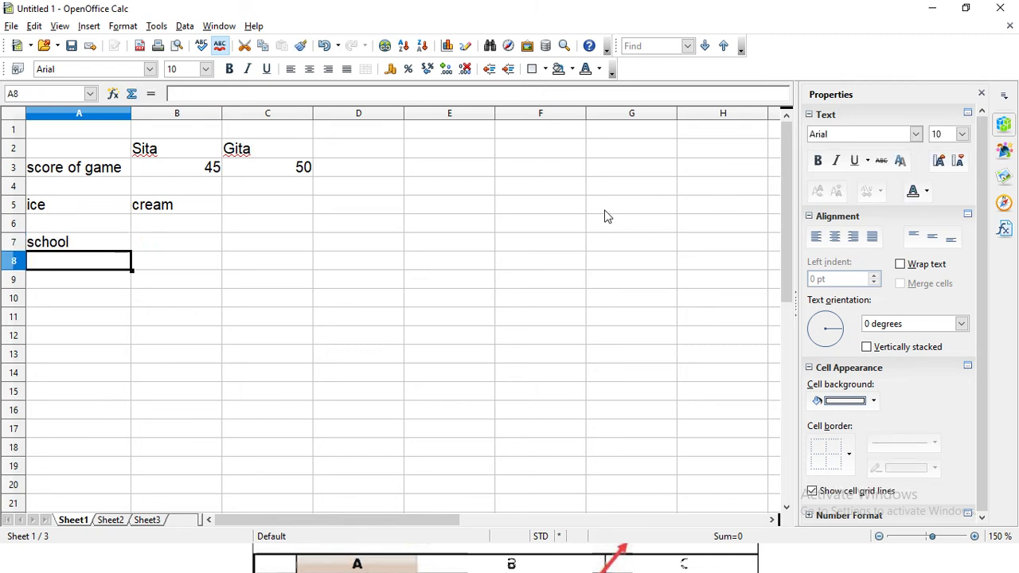
Step: Enter an UPPER formula in cell A8 that converts the literal text "school" to uppercase
type("=up")
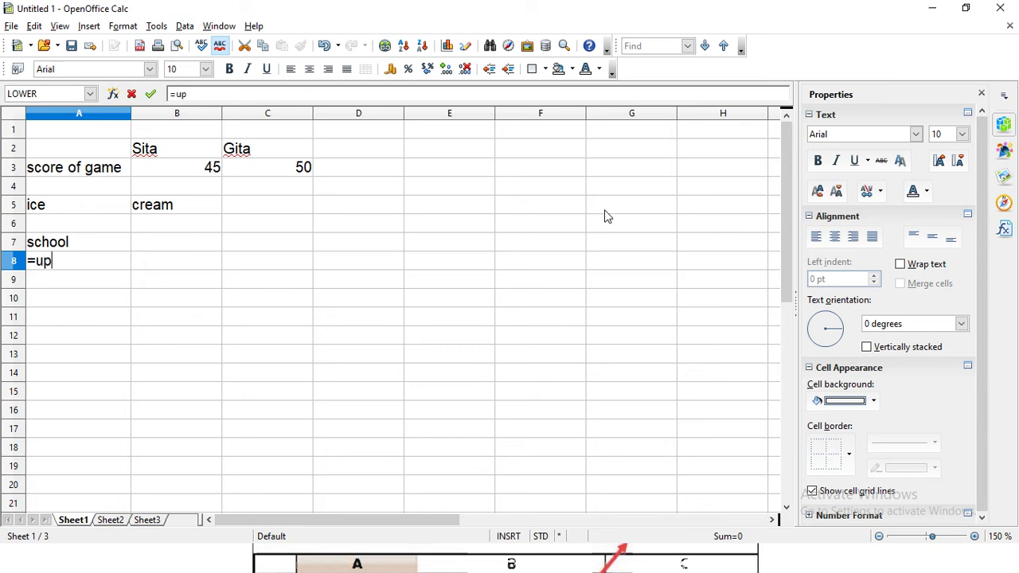
type("(")
key("BackSpace")
type("per(\"school")
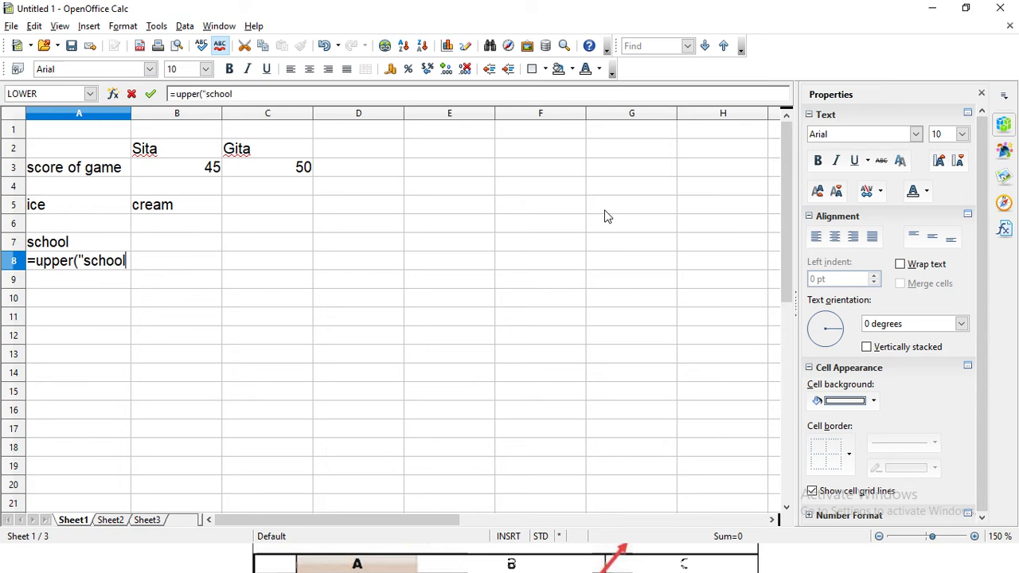
type("\")")
key("Return")
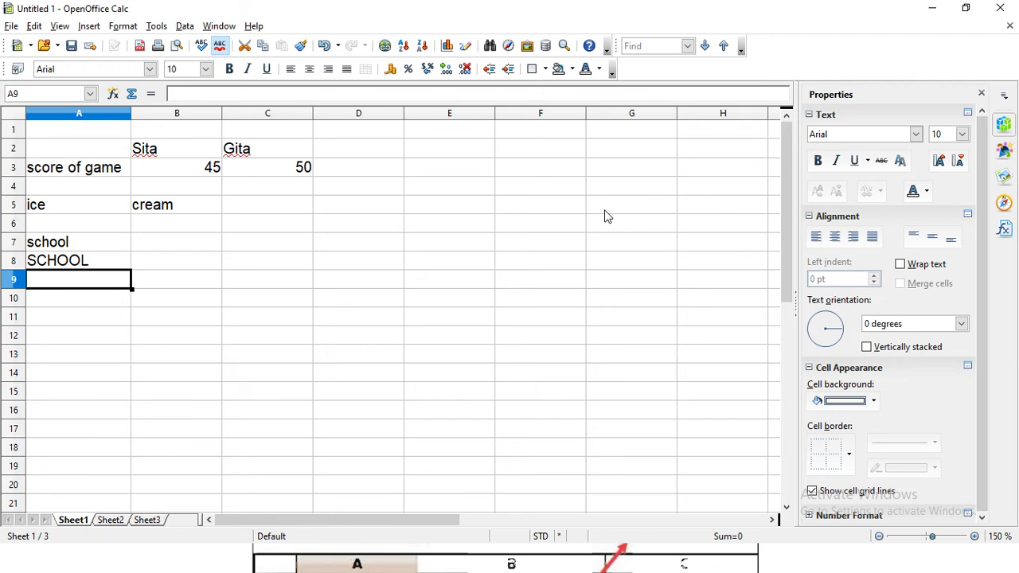
Step: Enter a PROPER formula in cell A9 that capitalizes each word of "i love india", and reselect that cell
type("=")
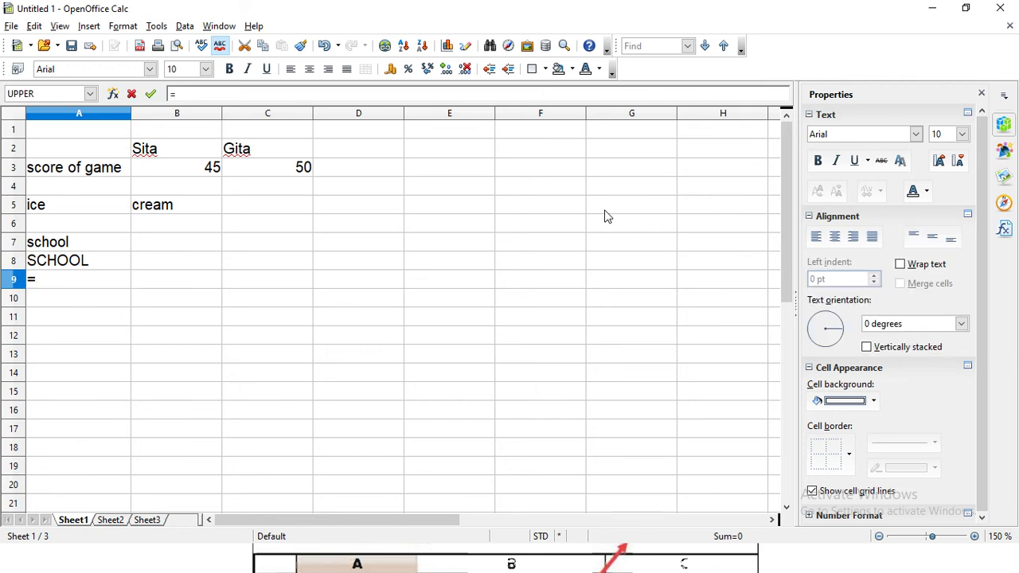
type("proper")
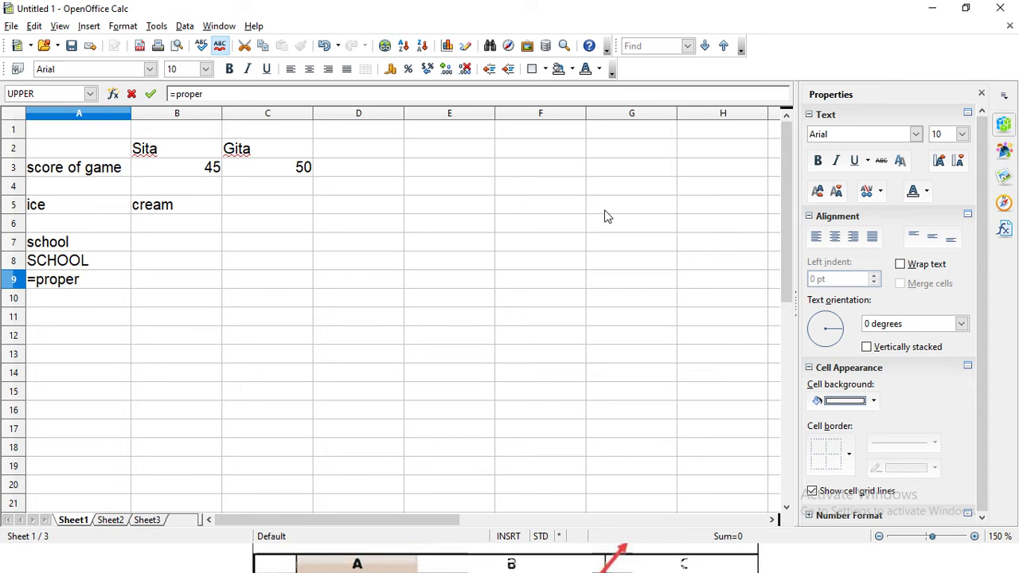
type("(\"i love india")
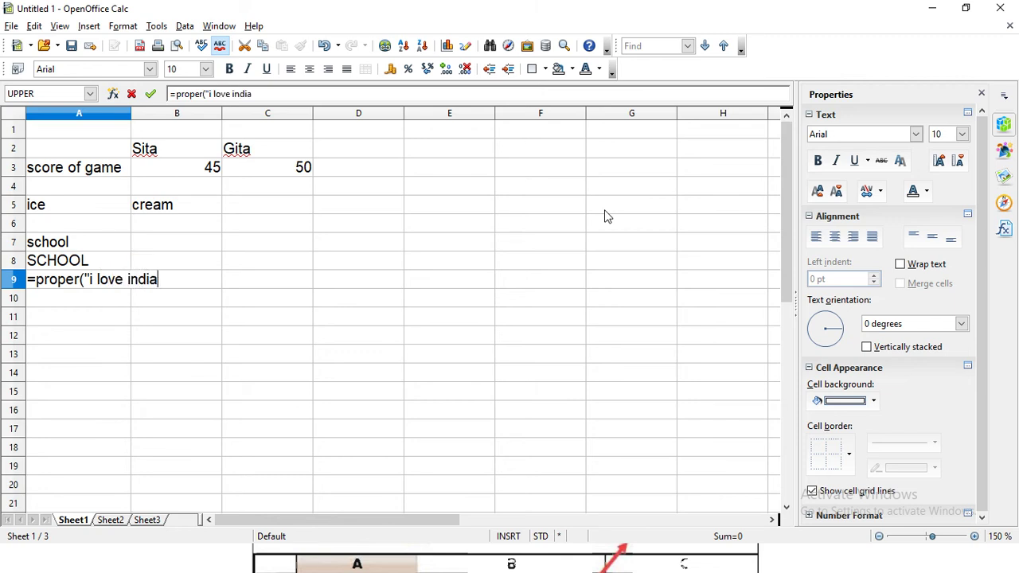
type("\"")
type(")")
key("Return")
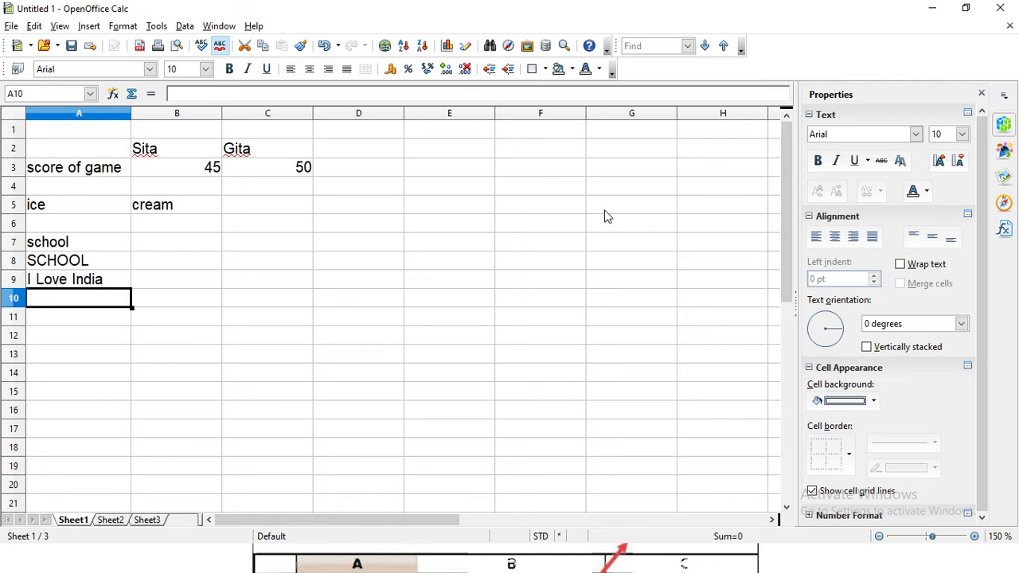
key("Up")
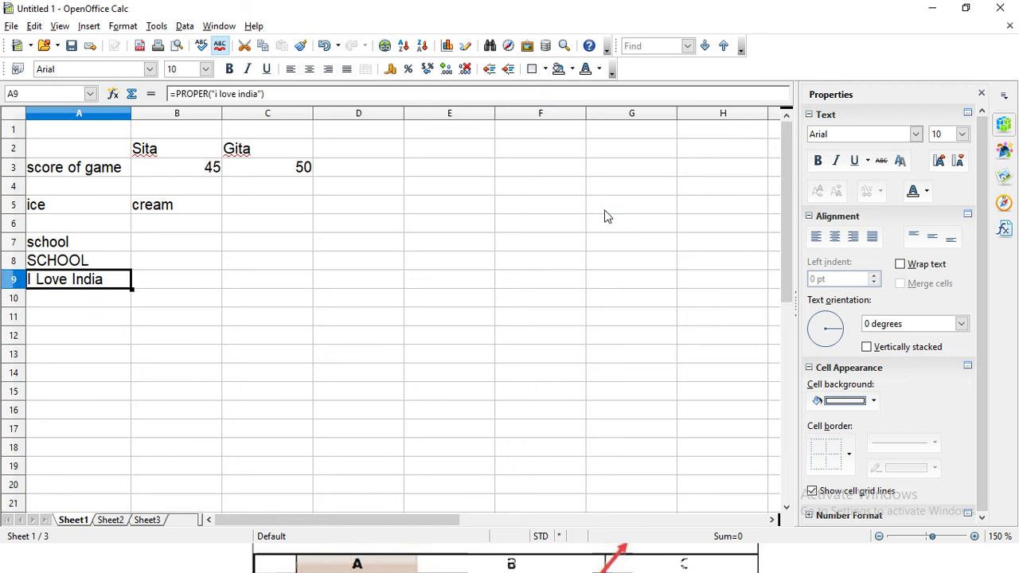